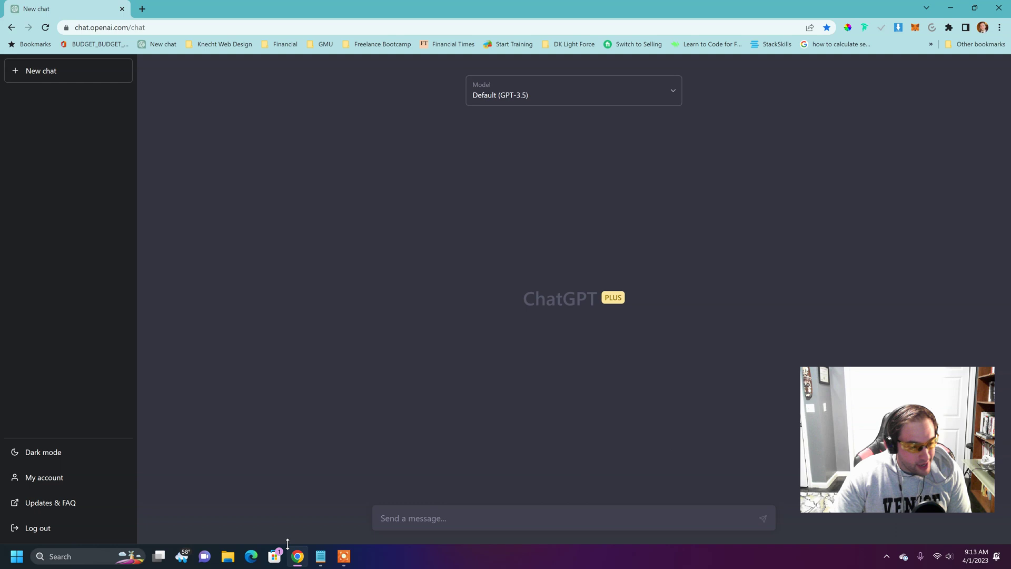
Step: Copy the first drafted five-ad prompt from Notepad into the ChatGPT message box
click(321, 556)
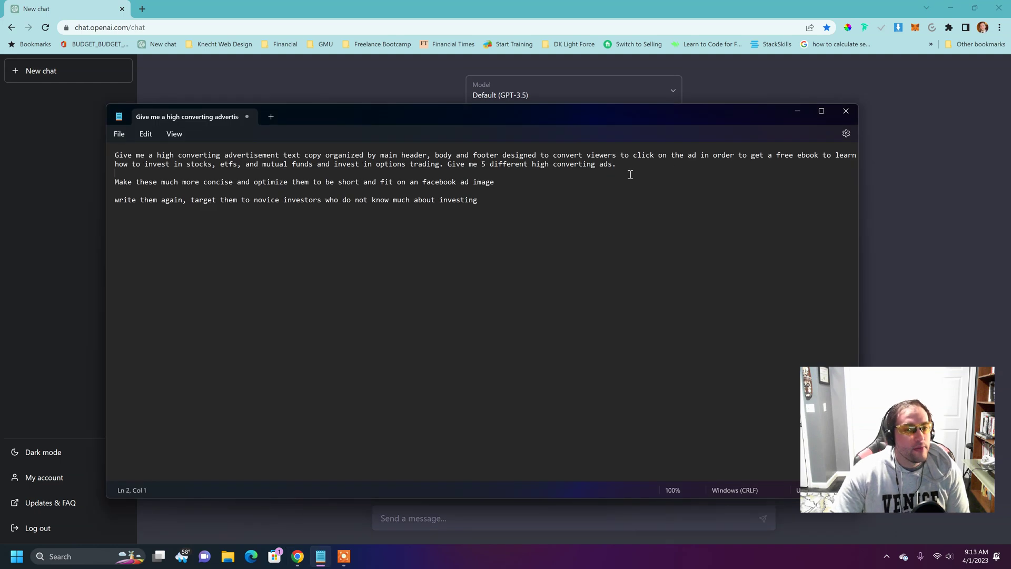
drag(626, 167, 58, 146)
key(ctrl+c)
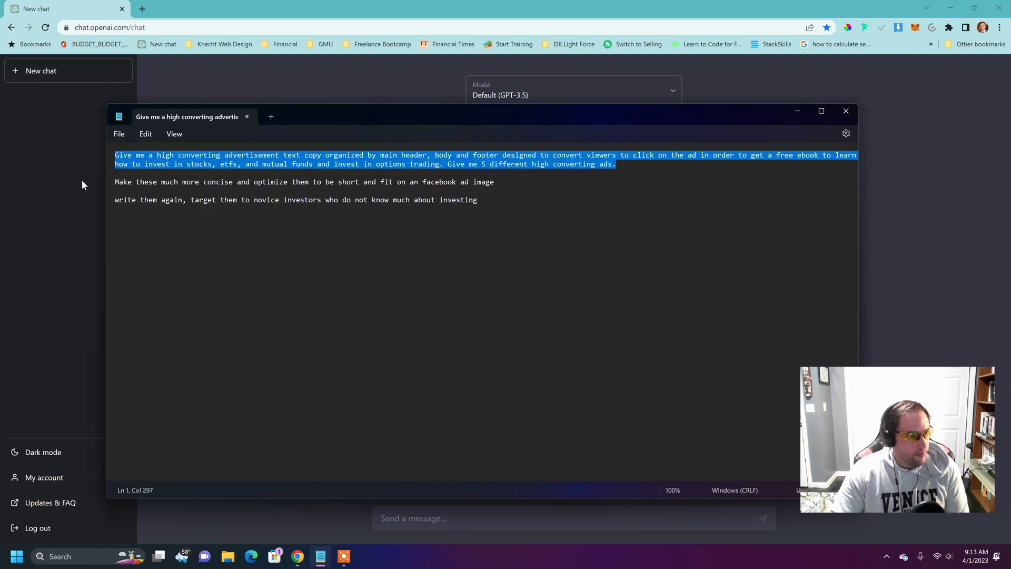
click(111, 191)
click(510, 512)
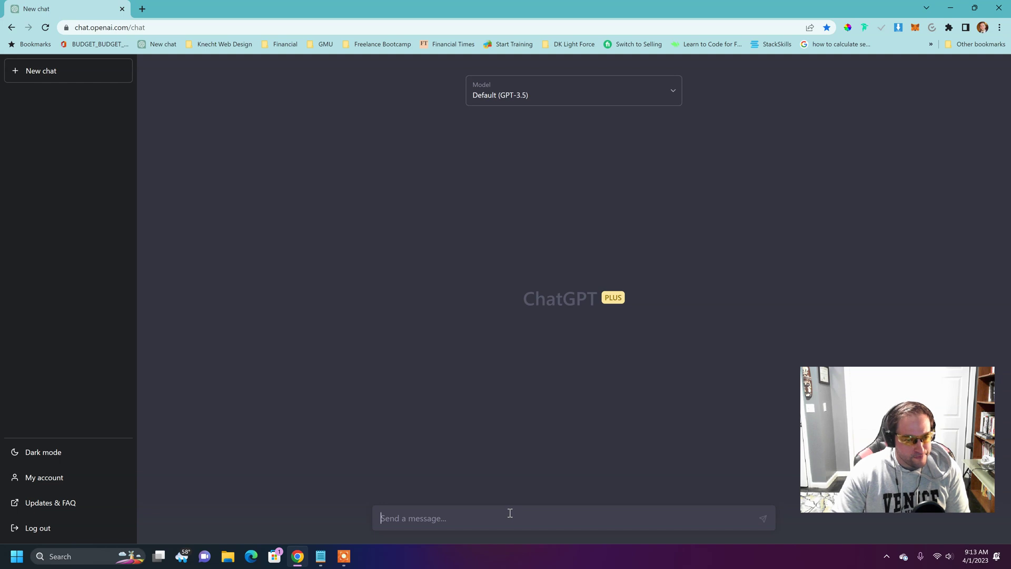
key(ctrl+v)
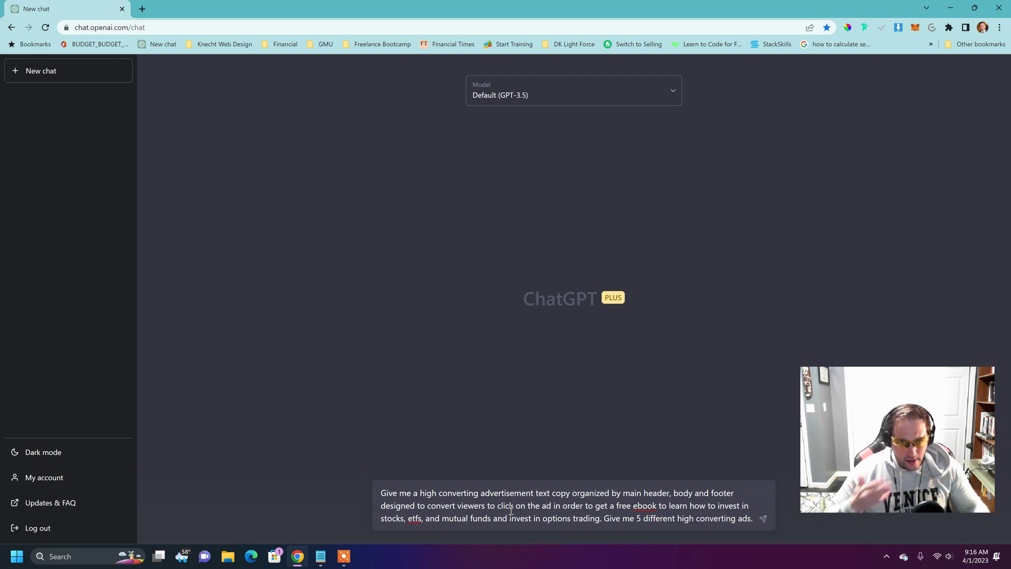
Step: Send the request for five high-converting free investing ebook ads with header, body and footer
key(Return)
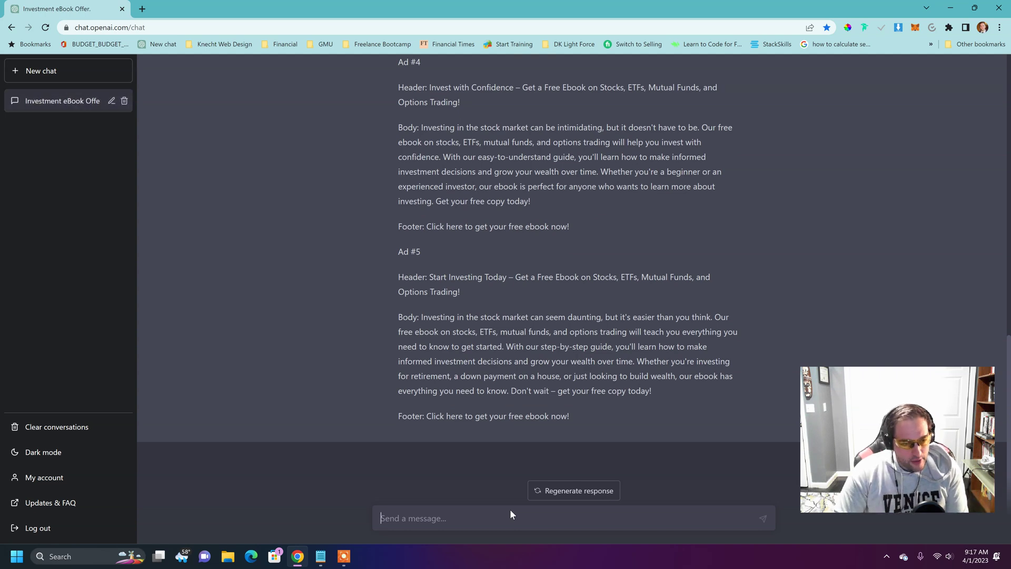
Step: Start a follow-up message: 'change the footers so that ewc'
text(change )
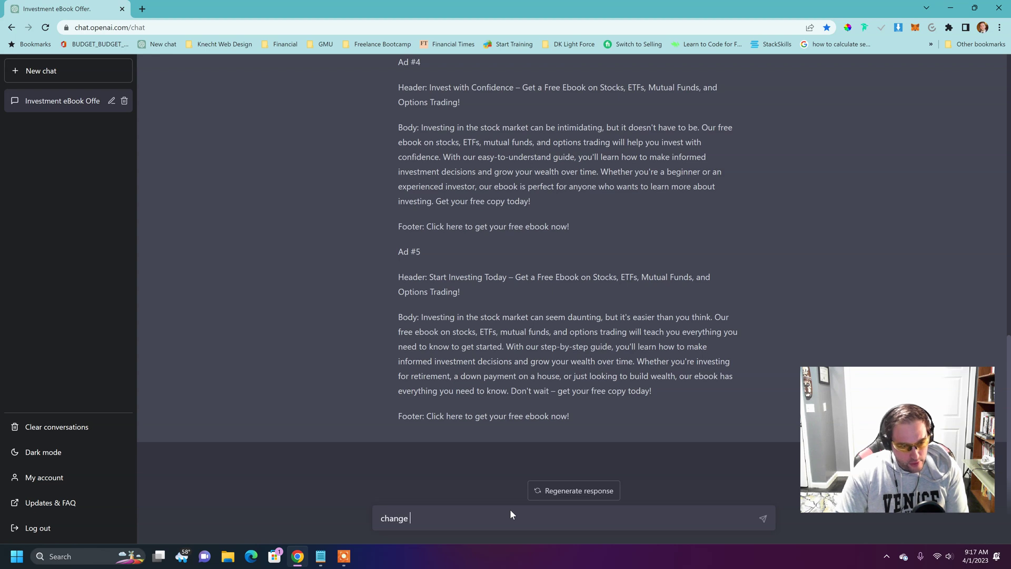
text(the footers)
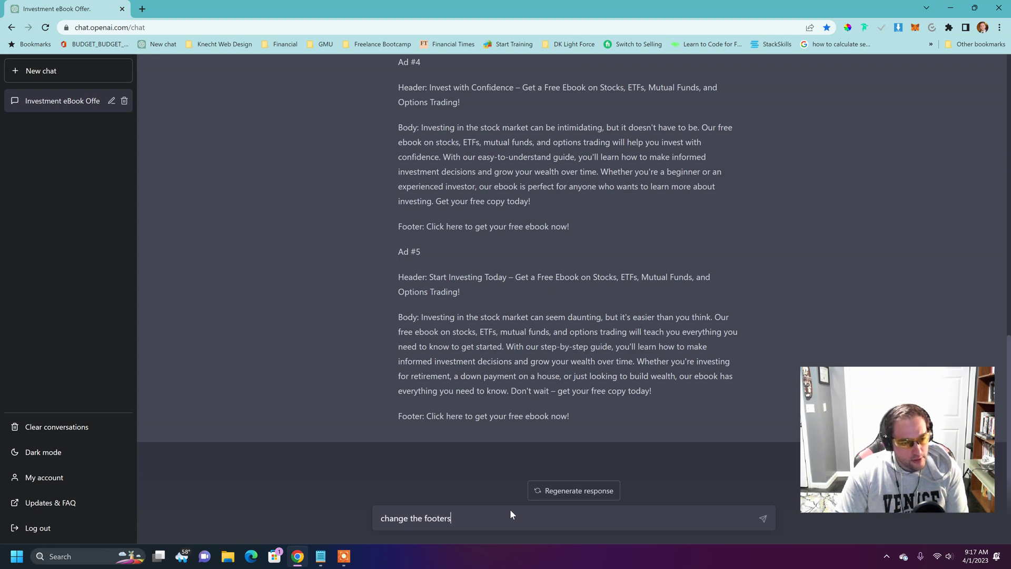
text( so that ewc)
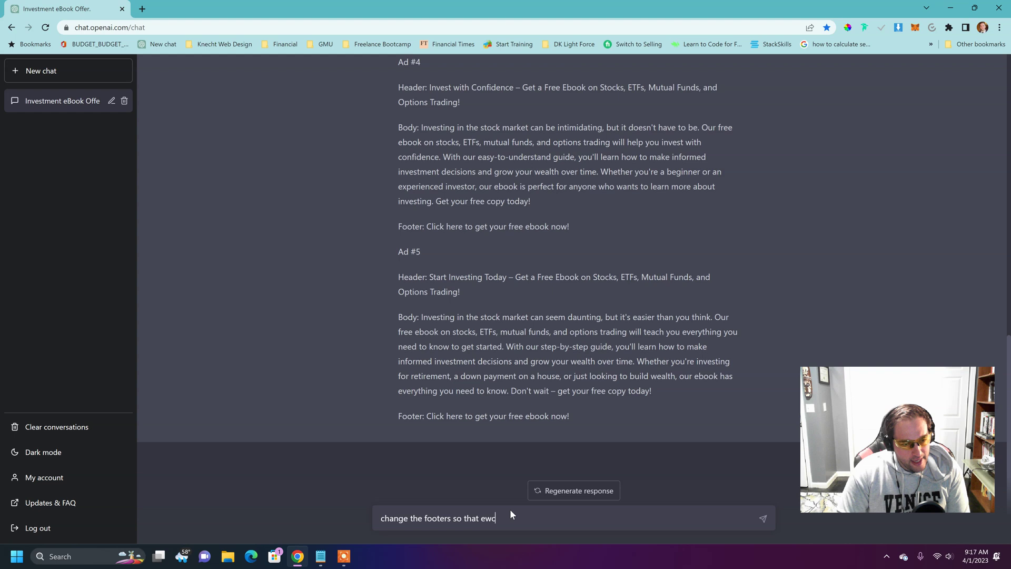
Step: Fix the typo and send 'change the footers so that each one is different'
key(BackSpace)
key(BackSpace)
text(ach one is )
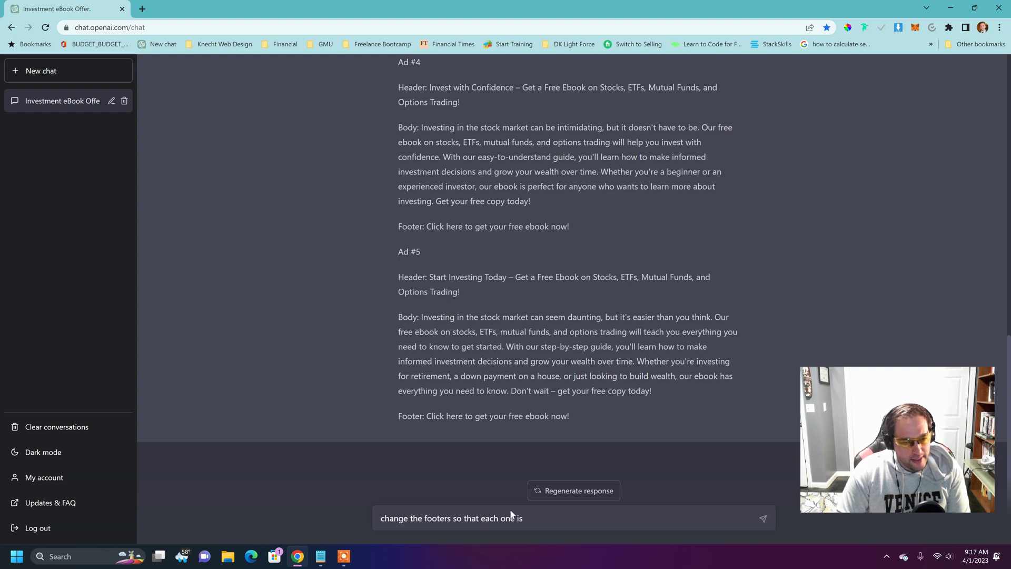
text(different)
key(Return)
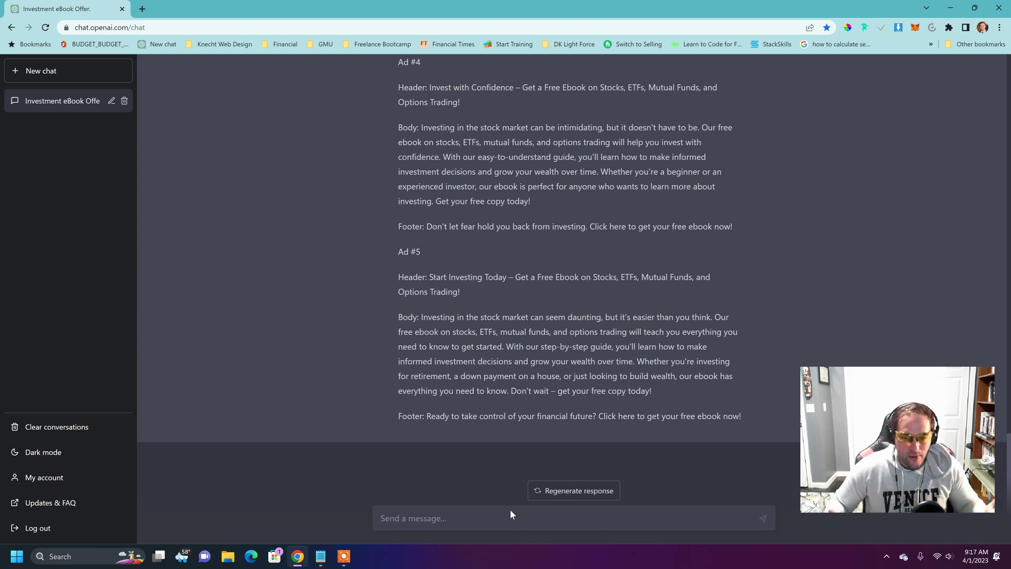
Step: Copy the 'Make these much more concise' prompt from the Notepad notes
click(320, 556)
click(472, 173)
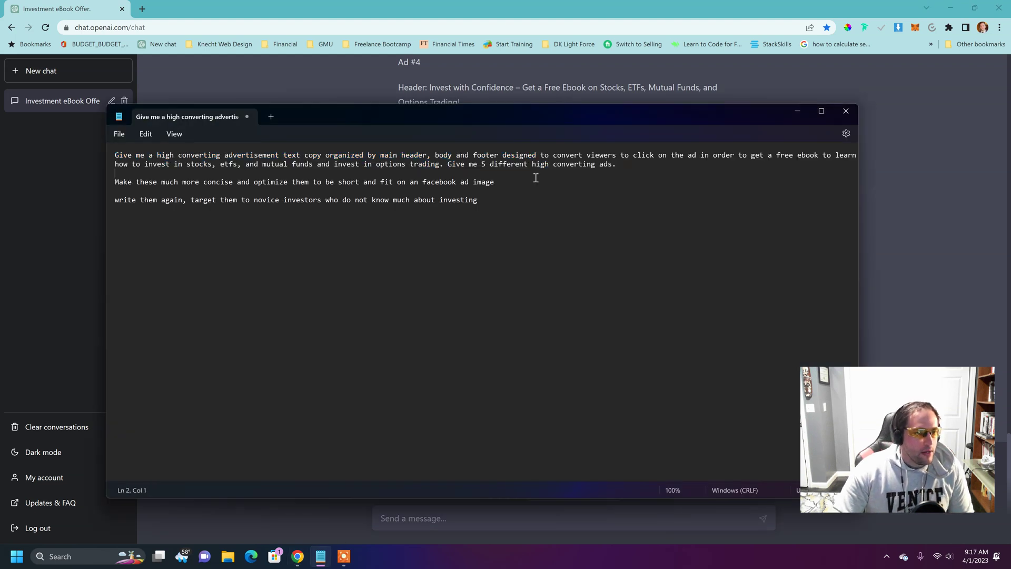
drag(536, 177, 83, 191)
key(ctrl+c)
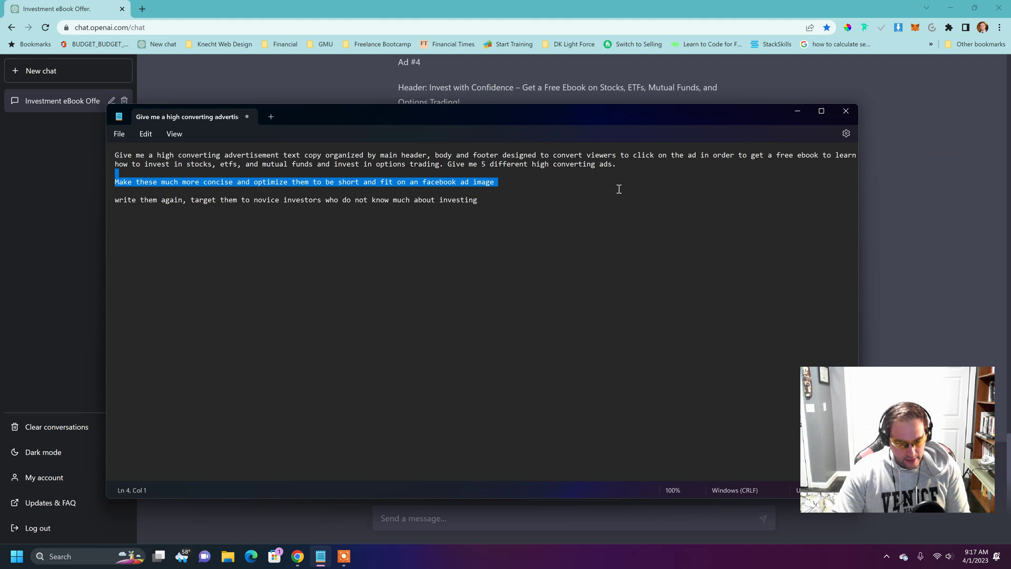
click(574, 526)
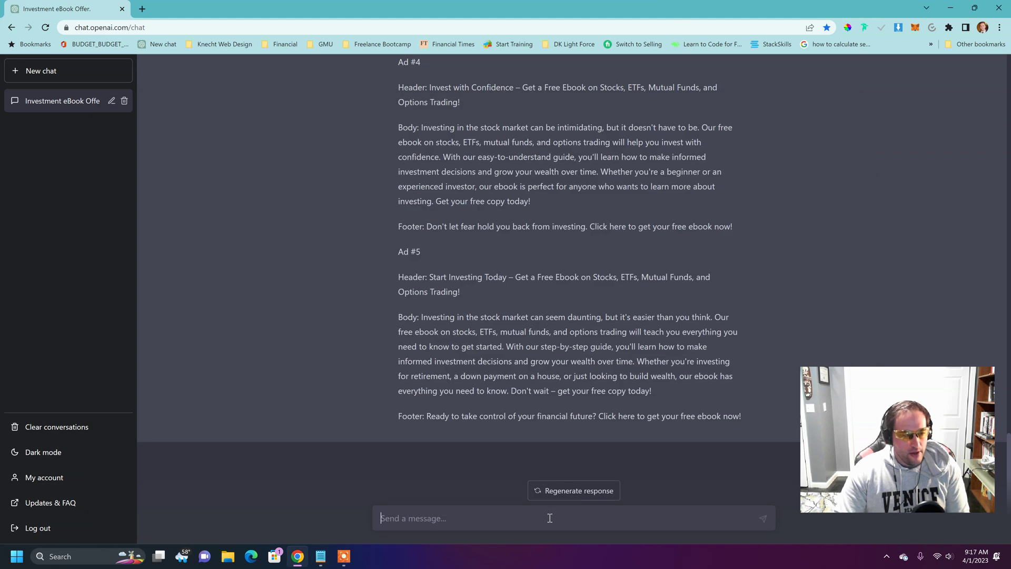
Step: Send the conciseness prompt, without its trailing blank line, to shorten the ads
key(ctrl+v)
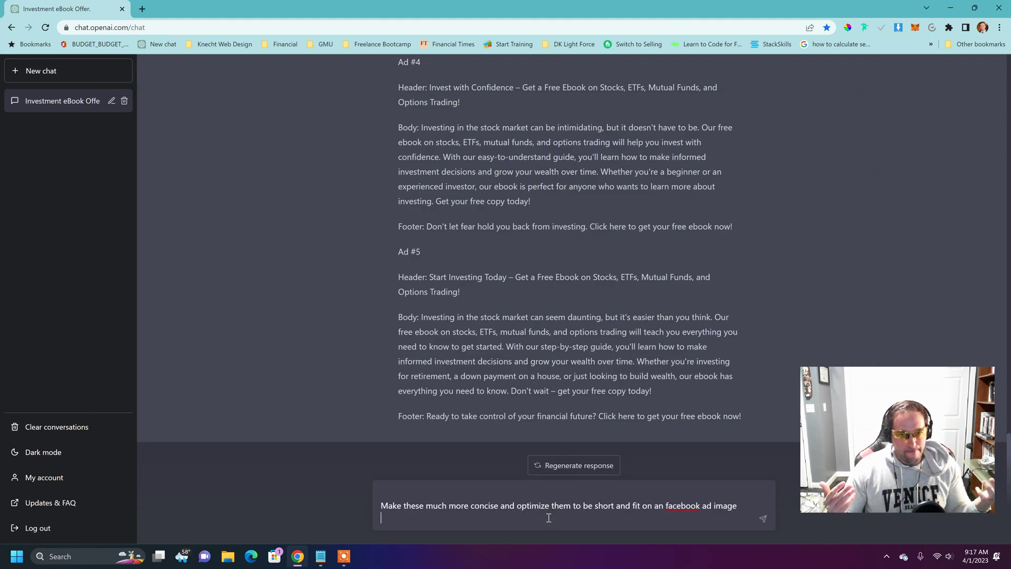
key(BackSpace)
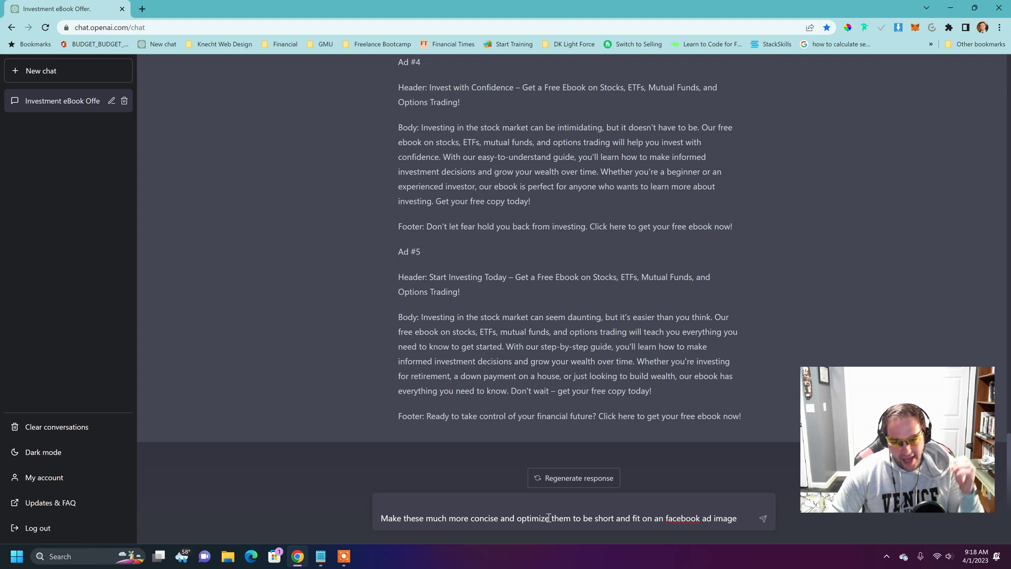
key(Return)
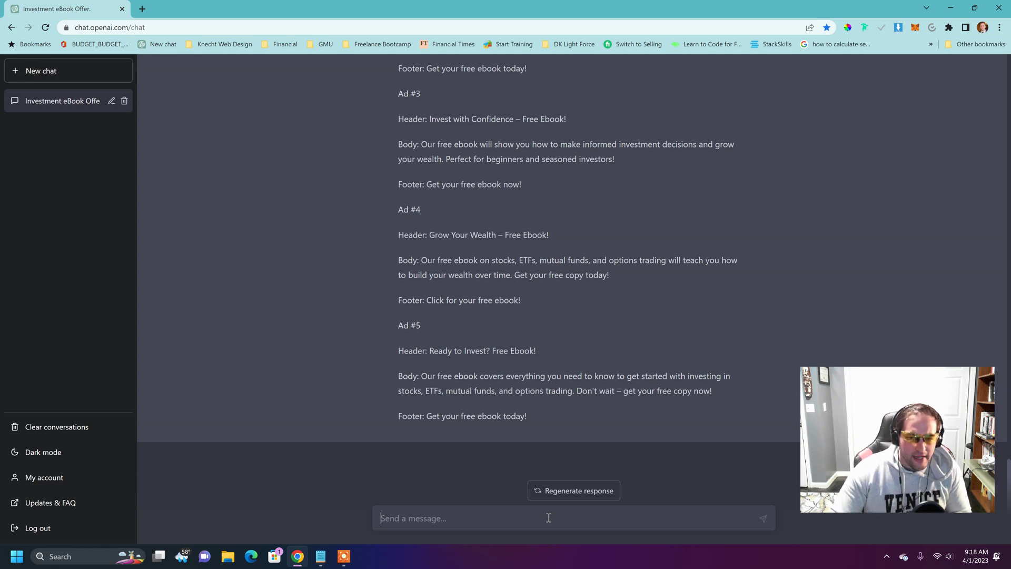
Step: Copy the novice-investor targeting prompt from the Notepad notes
click(320, 556)
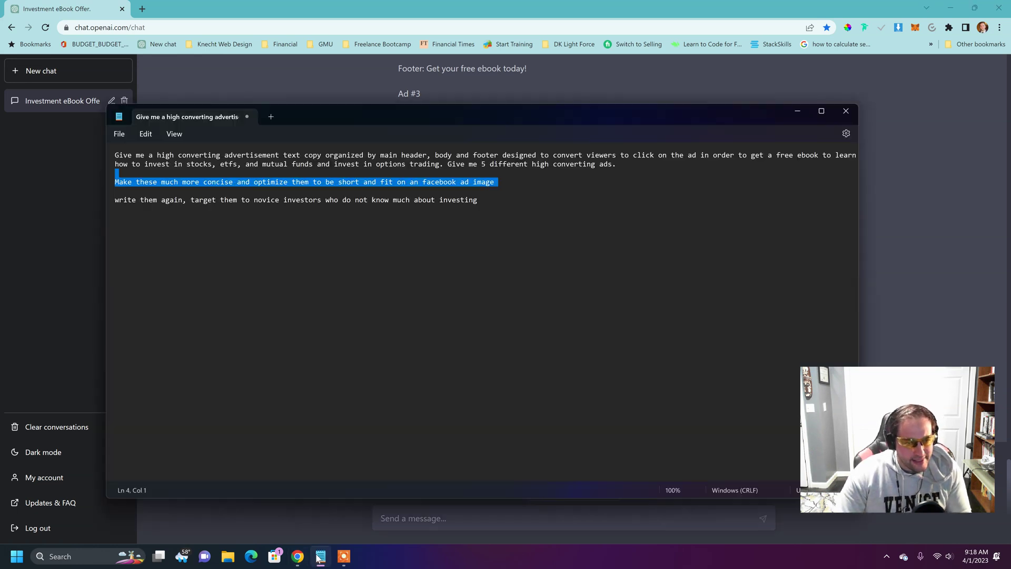
drag(522, 216, 114, 217)
key(ctrl+c)
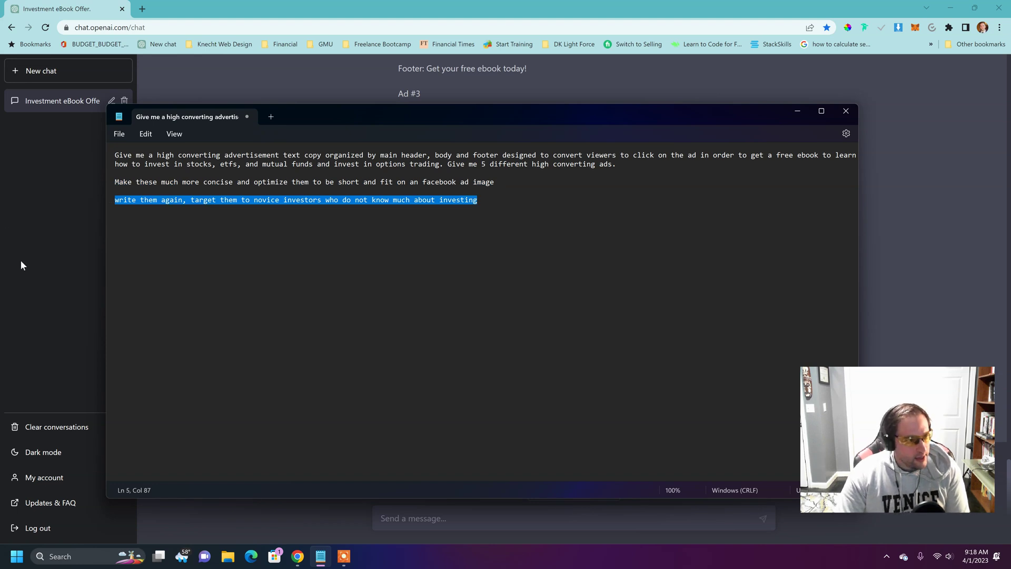
click(370, 6)
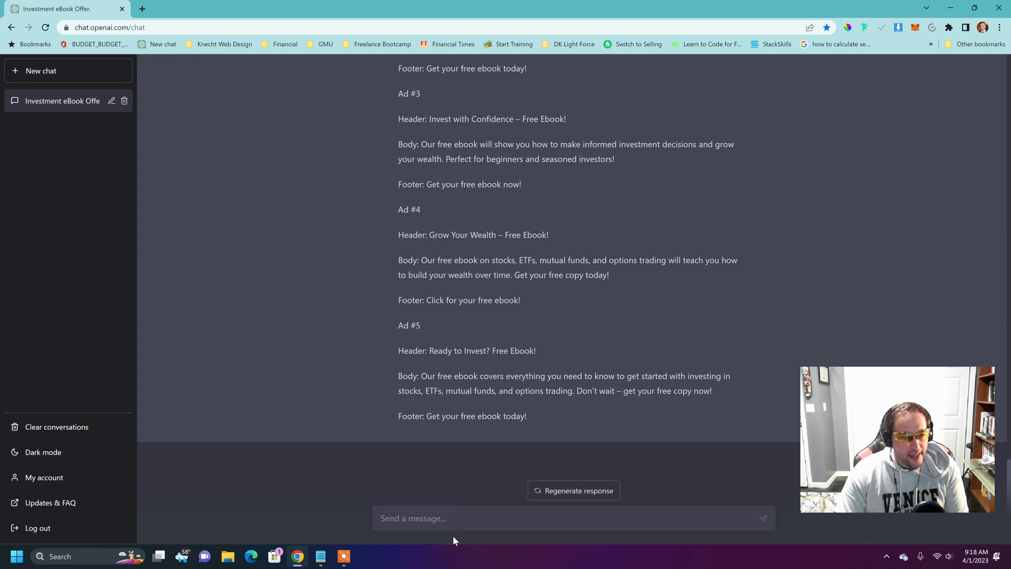
Step: Paste and send the prompt asking to rewrite the ads for novice investors
key(ctrl+v)
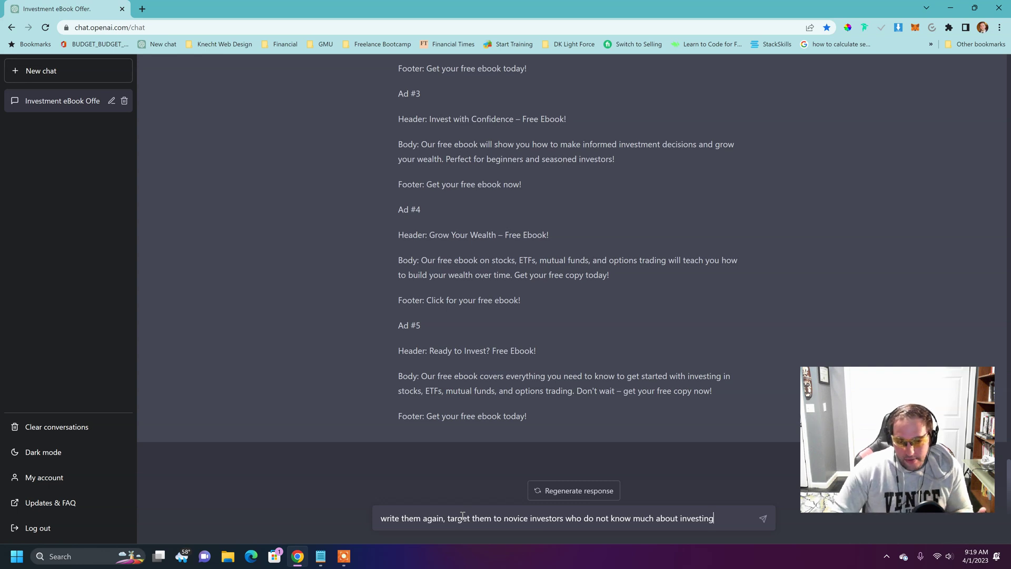
key(Return)
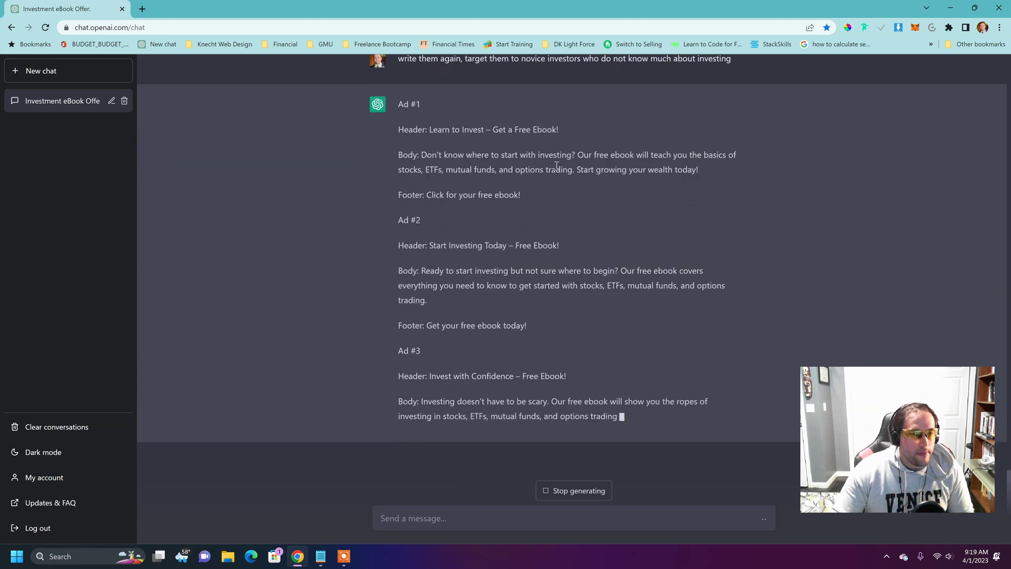
Step: Scroll through the novice-targeted reply to review Ads #1 to #5
scroll(557, 230, up, 2)
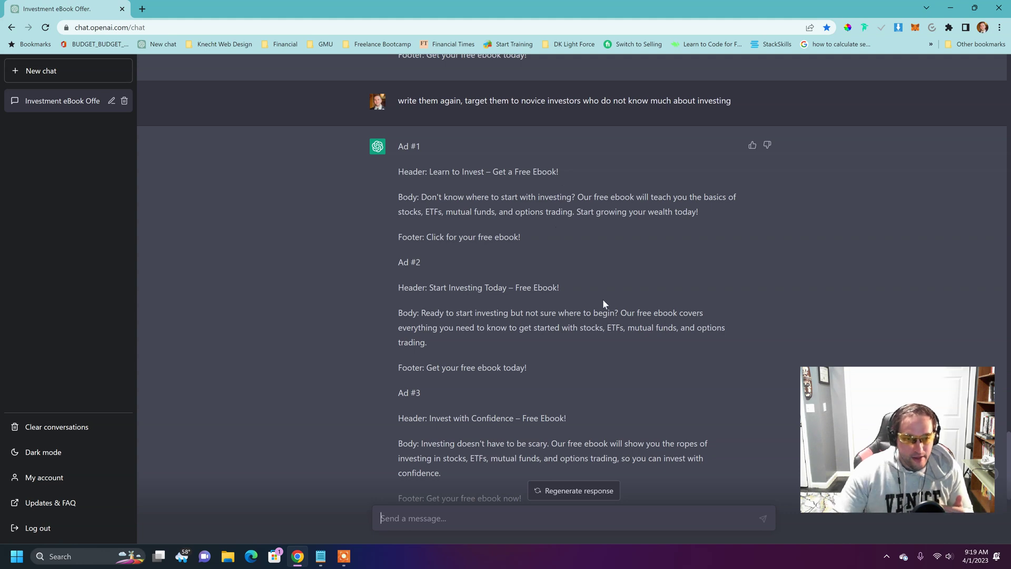
scroll(609, 369, down, 2)
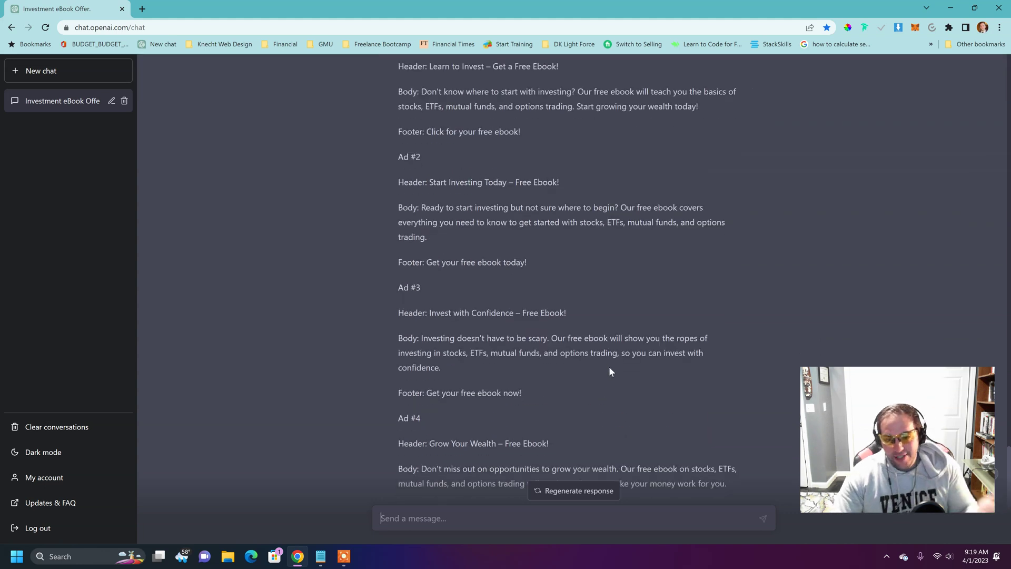
scroll(610, 372, down, 2)
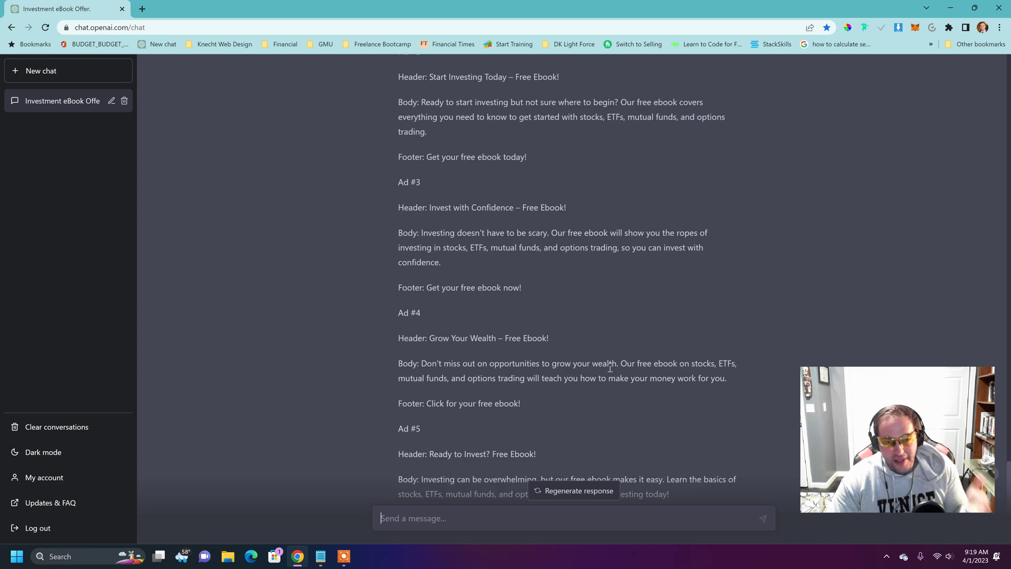
scroll(610, 374, down, 1)
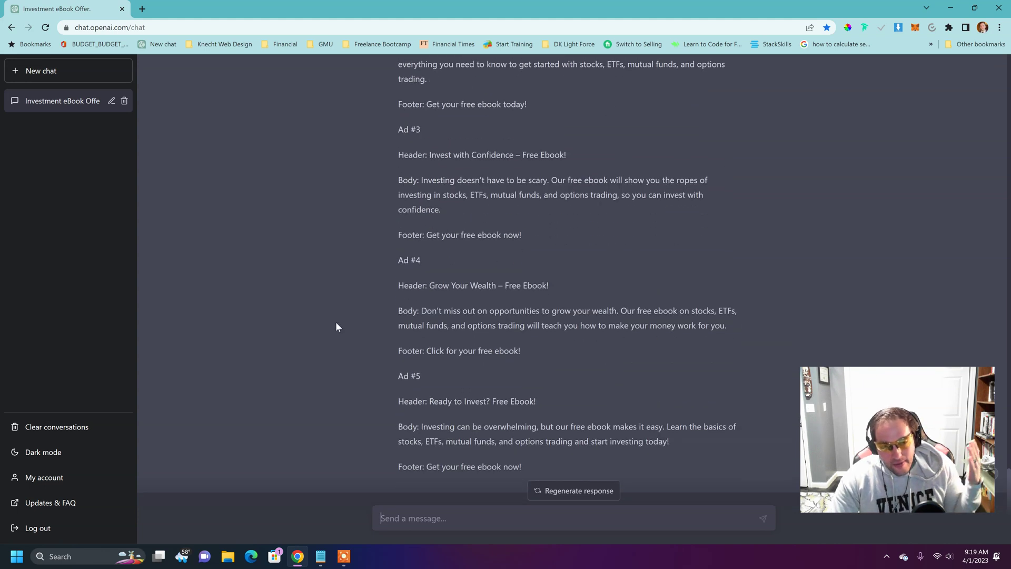
scroll(363, 335, down, 1)
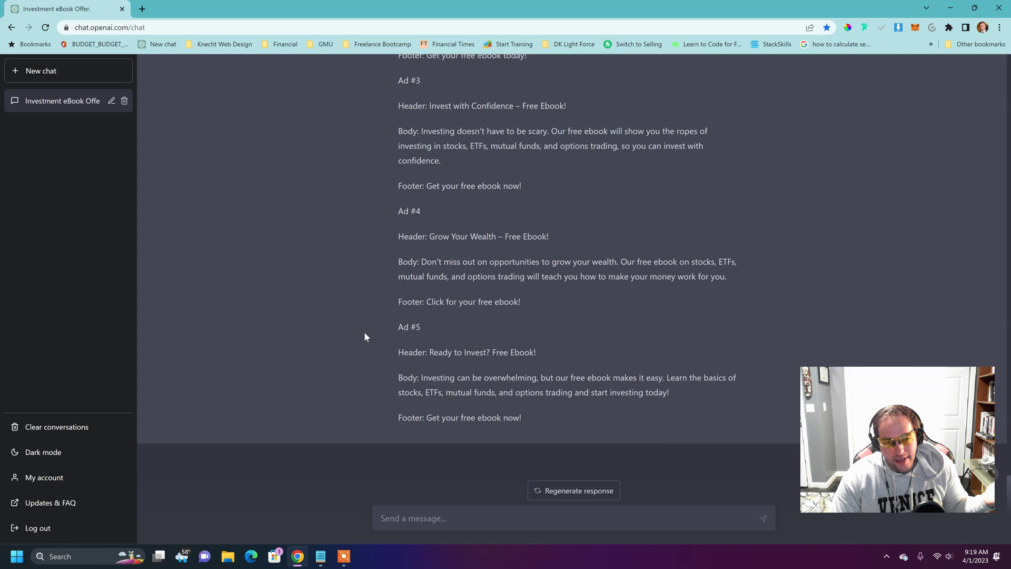
Step: Select the whole novice-investor reply, starting from Ad #1 'Learn to Invest – Get a Free Ebook!'
drag(535, 425, 424, 300)
scroll(425, 300, up, 6)
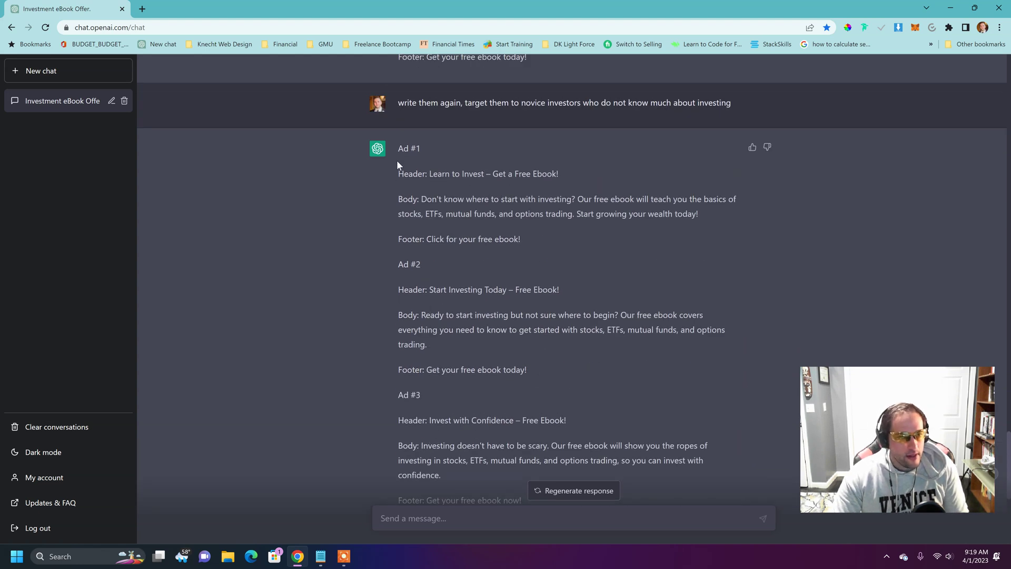
triple_click(397, 160)
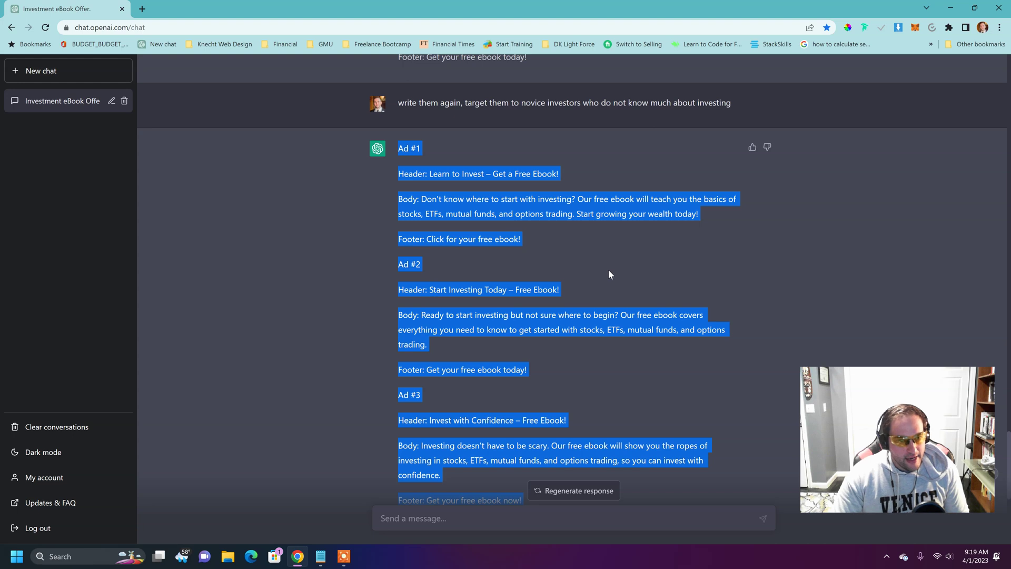